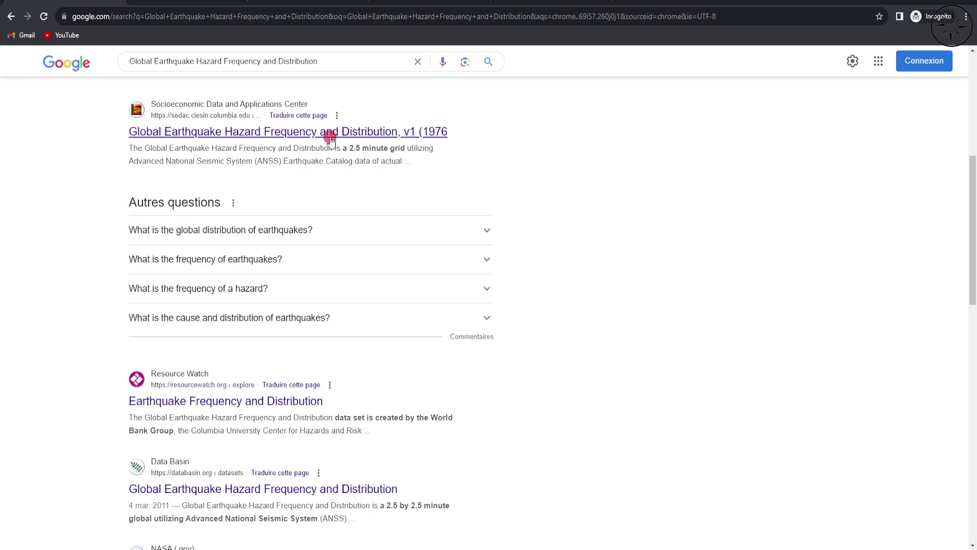
Step: Open the sedac.ciesin.columbia.edu result 'Global Earthquake Hazard Frequency and Distribution, v1'
{"action": "left_click", "coordinate": [294, 137]}
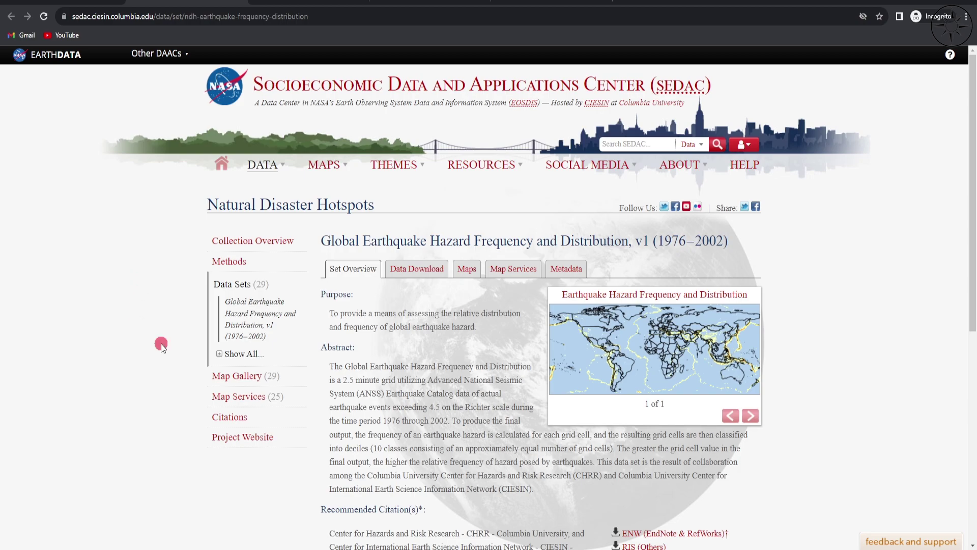
Step: Show the dataset's Data Download tab with the ASCII (.asc) zip link
{"action": "scroll", "coordinate": [161, 346], "scroll_direction": "down", "scroll_amount": 4}
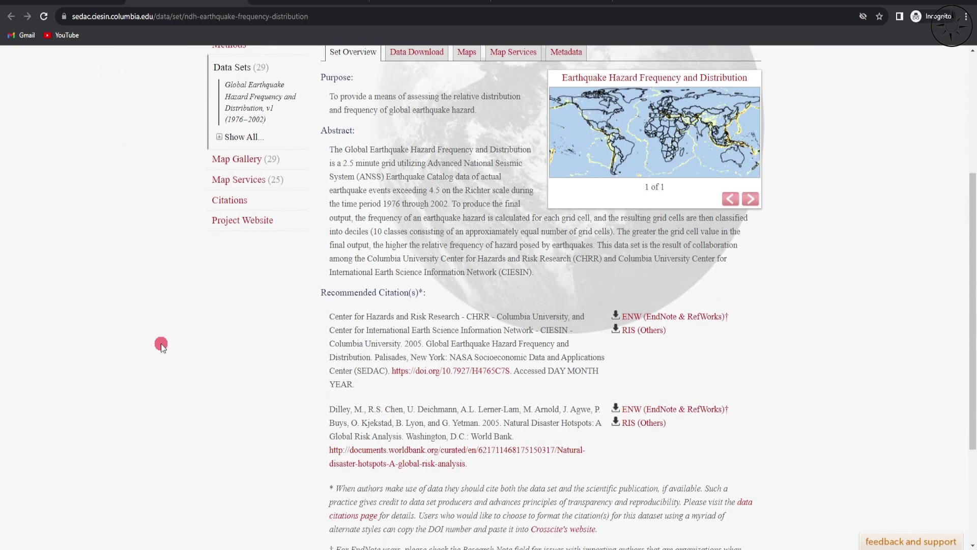
{"action": "scroll", "coordinate": [271, 383], "scroll_direction": "down", "scroll_amount": 1}
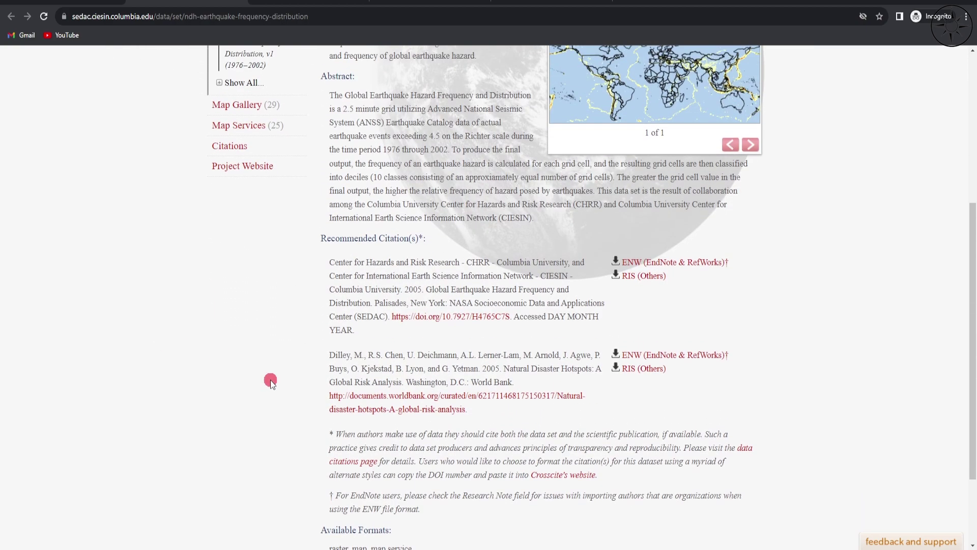
{"action": "scroll", "coordinate": [246, 445], "scroll_direction": "up", "scroll_amount": 4}
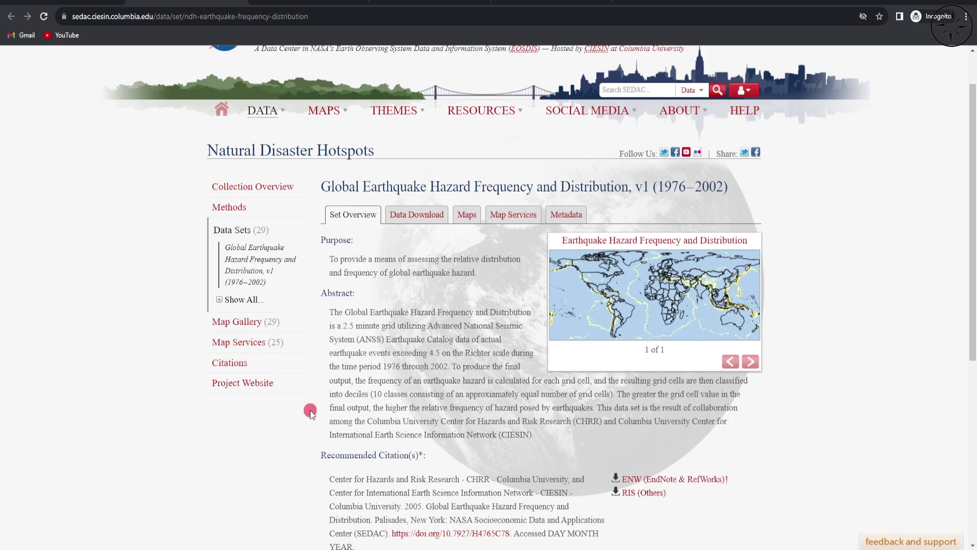
{"action": "left_click", "coordinate": [419, 217]}
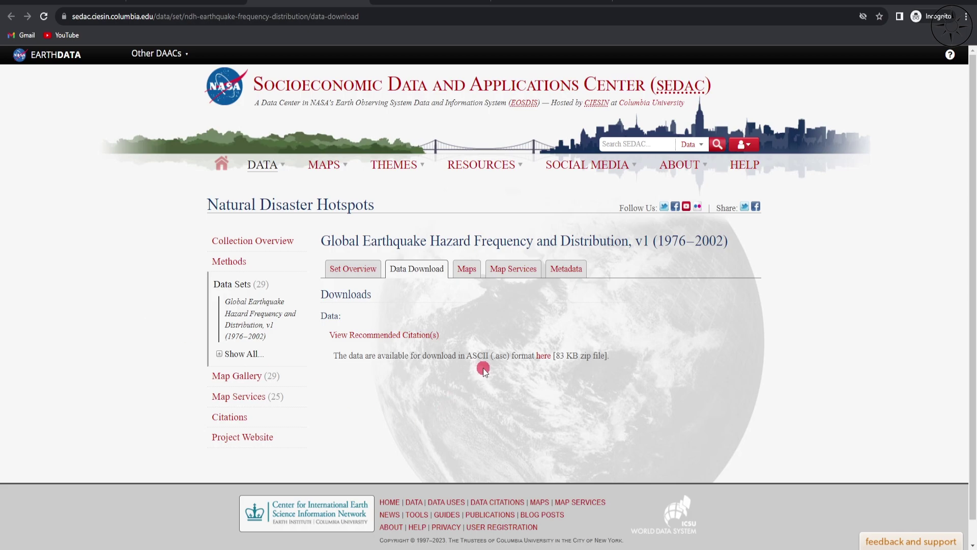
Step: Request the ASCII zip, register an Earthdata account, and save gdeqk.zip to Desktop\earthquake
{"action": "left_click", "coordinate": [543, 356]}
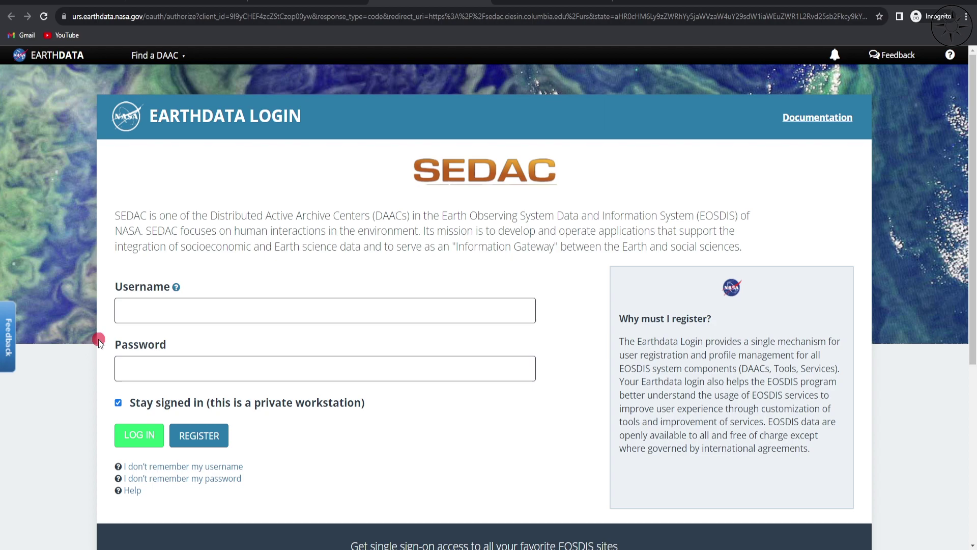
{"action": "left_click", "coordinate": [212, 440]}
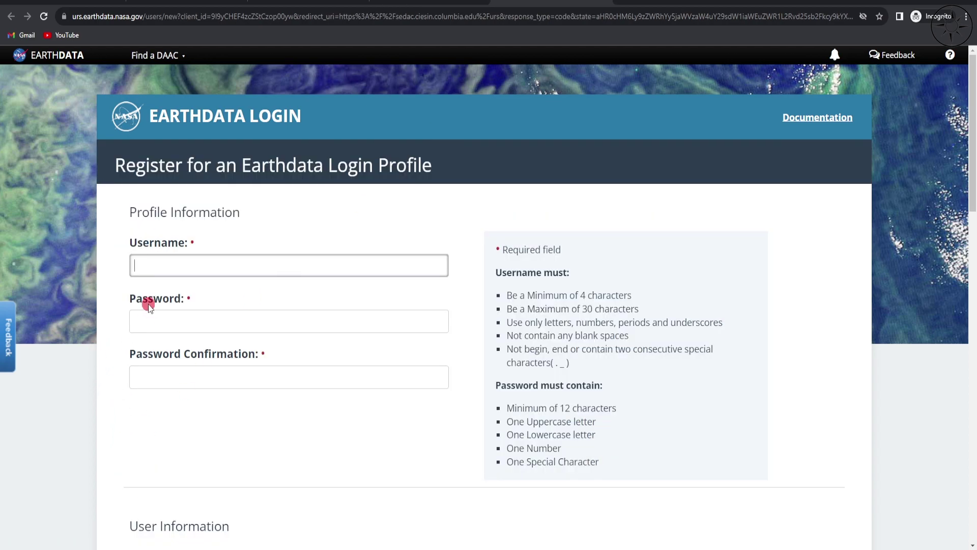
{"action": "scroll", "coordinate": [108, 339], "scroll_direction": "down", "scroll_amount": 1}
{"action": "scroll", "coordinate": [108, 340], "scroll_direction": "down", "scroll_amount": 5}
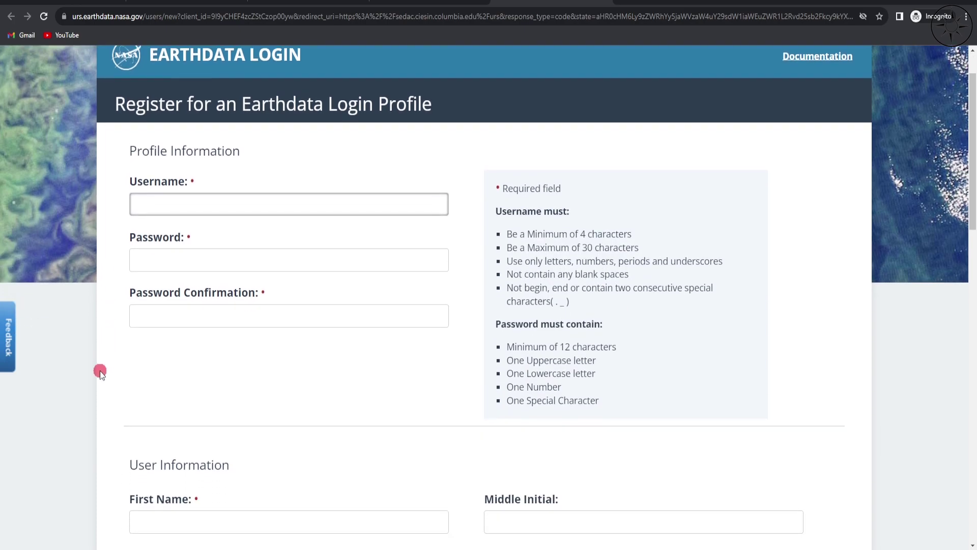
{"action": "scroll", "coordinate": [99, 374], "scroll_direction": "down", "scroll_amount": 10}
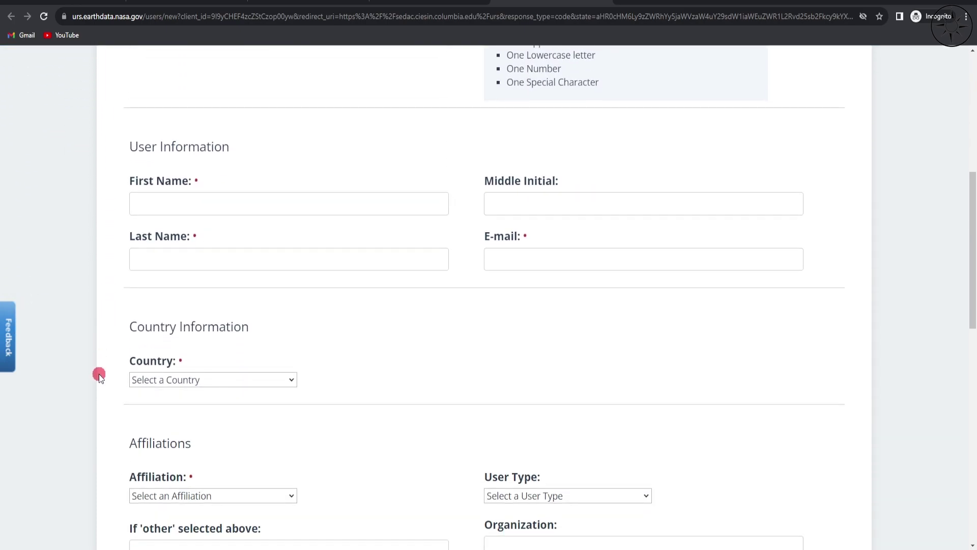
{"action": "scroll", "coordinate": [99, 373], "scroll_direction": "down", "scroll_amount": 2}
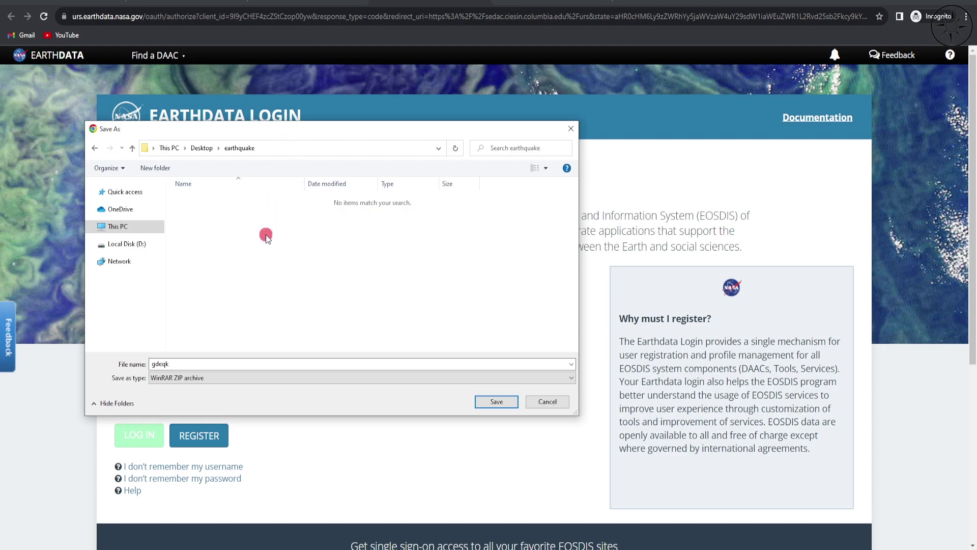
{"action": "left_click", "coordinate": [496, 402]}
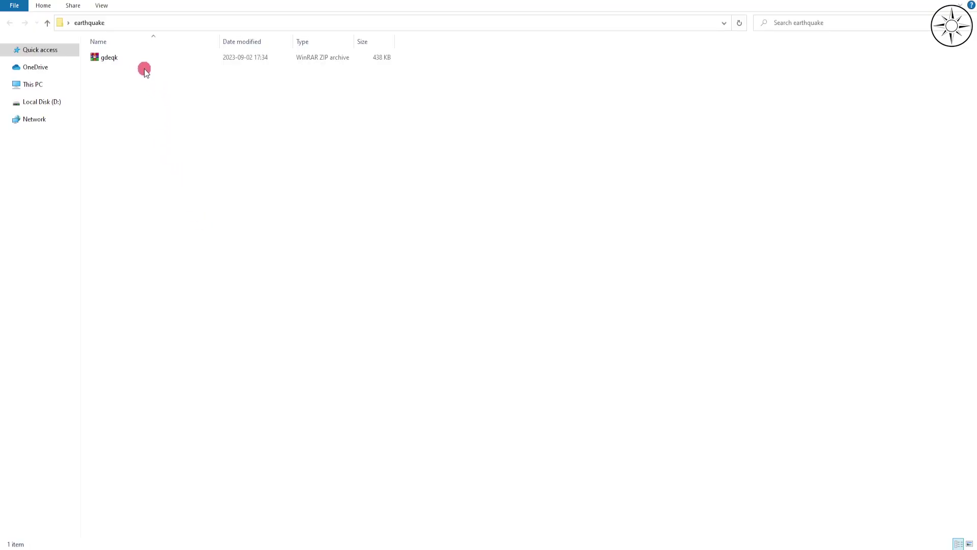
Step: Extract gdeqk.zip into the current earthquake folder
{"action": "left_click", "coordinate": [134, 59]}
{"action": "right_click", "coordinate": [134, 59]}
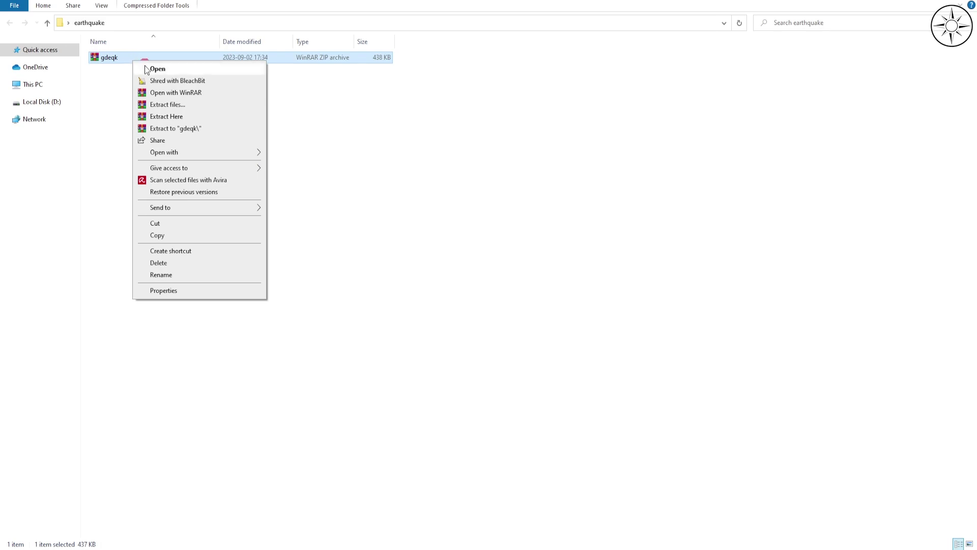
{"action": "left_click", "coordinate": [213, 117]}
Step: Open the extracted gdeqk folder showing gdeqk.asc and gdeqk.prj
{"action": "left_click", "coordinate": [137, 60]}
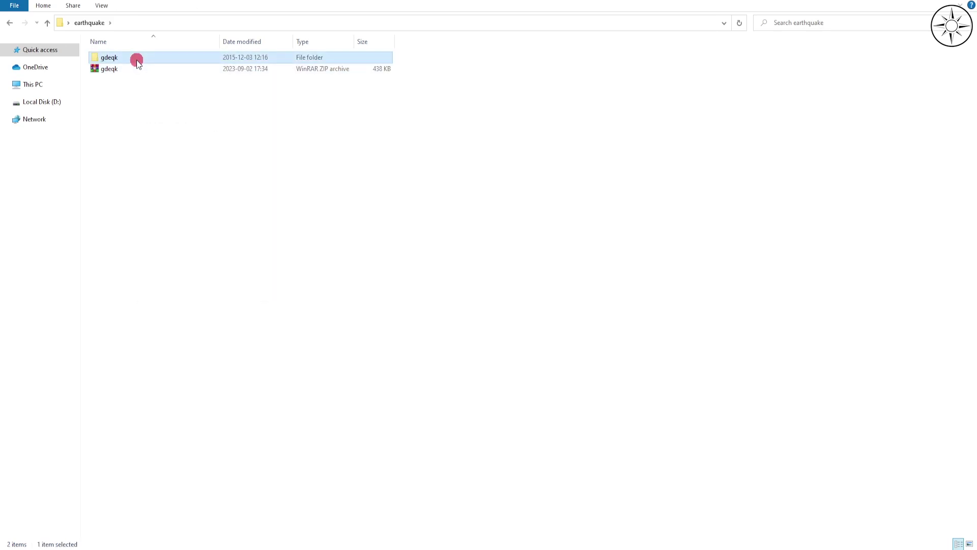
{"action": "double_click", "coordinate": [136, 60]}
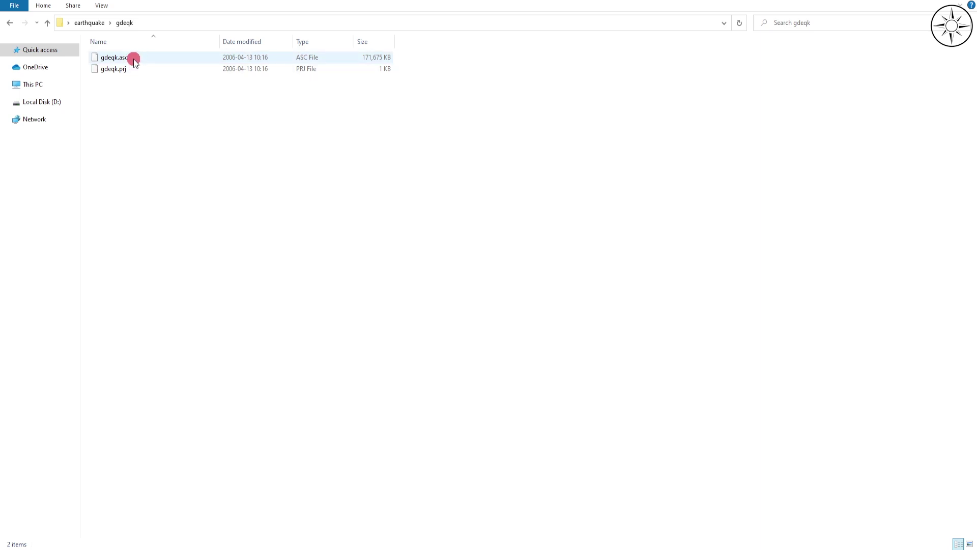
{"action": "left_click", "coordinate": [131, 59]}
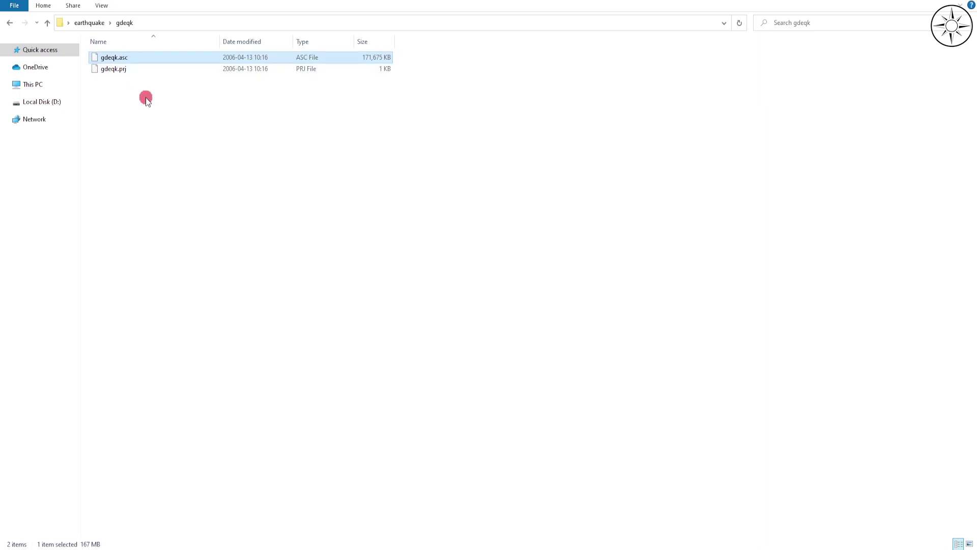
{"action": "left_click", "coordinate": [146, 101]}
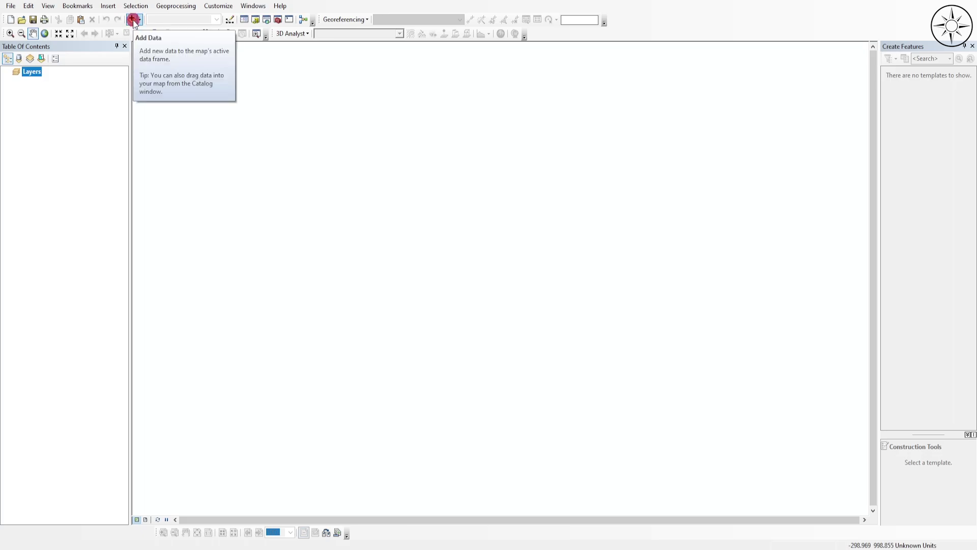
Step: Add gdeqk.asc from the gdeqk folder to the map, building pyramids
{"action": "left_click", "coordinate": [132, 20]}
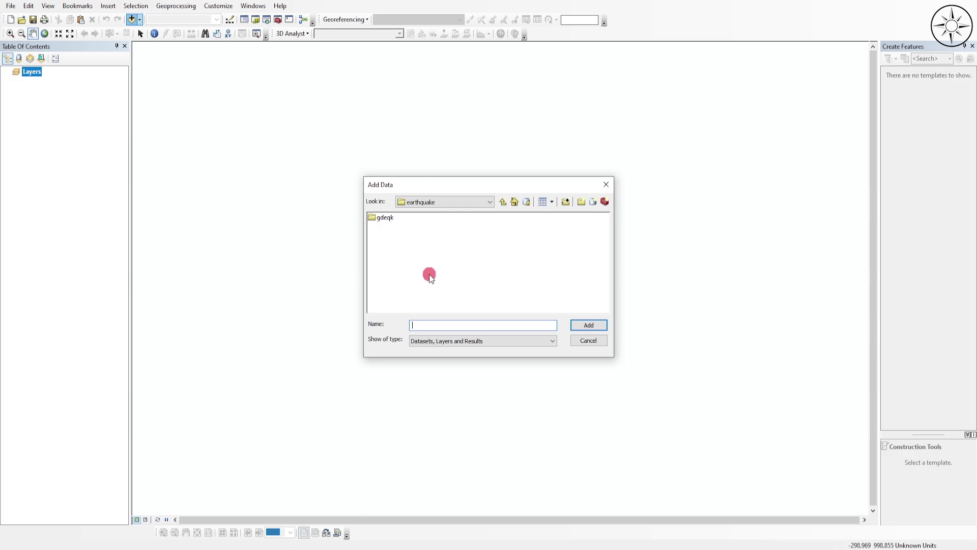
{"action": "double_click", "coordinate": [387, 218]}
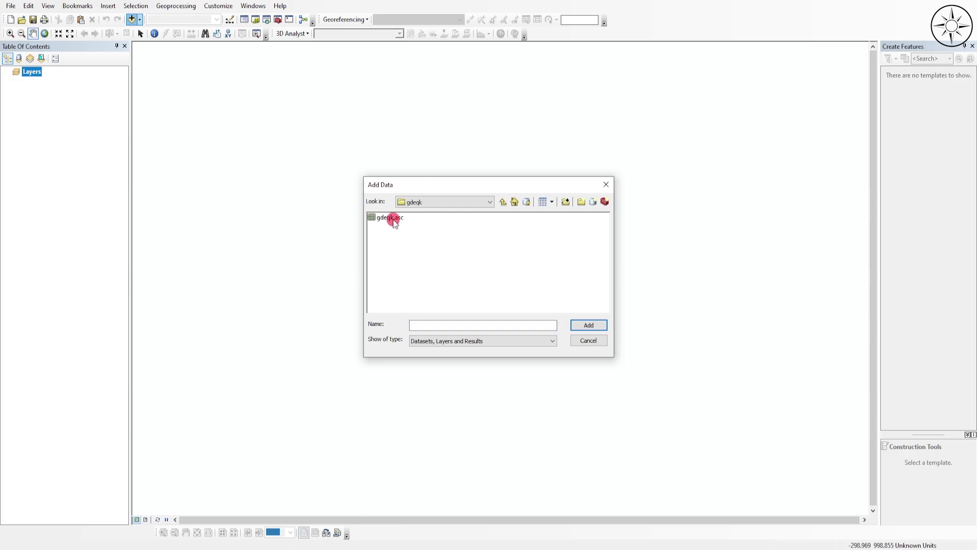
{"action": "left_click", "coordinate": [395, 221]}
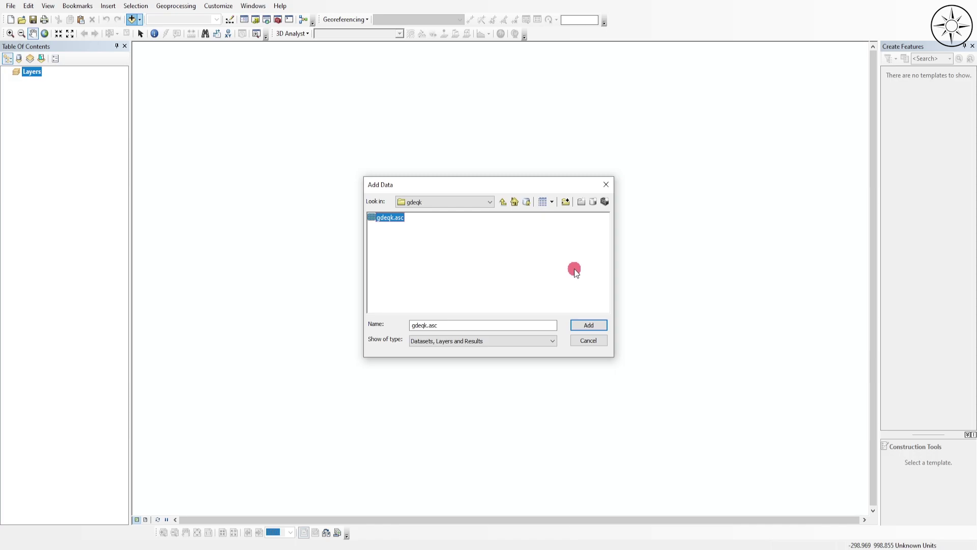
{"action": "left_click", "coordinate": [594, 326]}
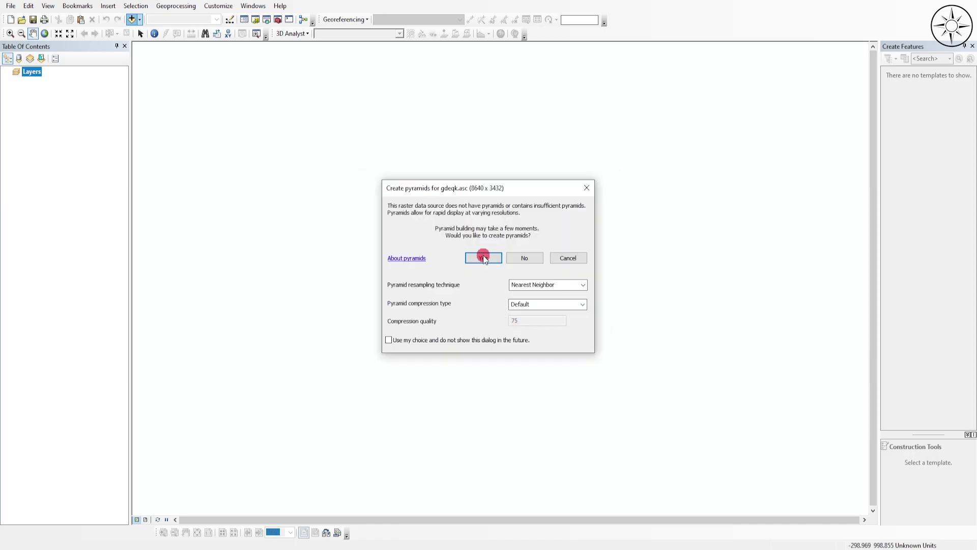
{"action": "left_click", "coordinate": [484, 258]}
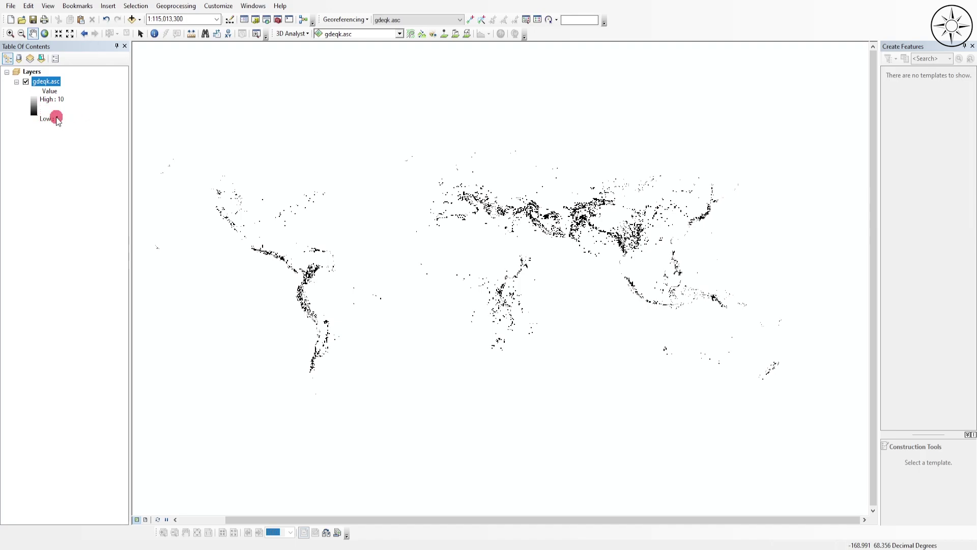
Step: Apply the red-yellow-green colour ramp, inverted, to the gdeqk.asc raster
{"action": "left_click", "coordinate": [34, 110]}
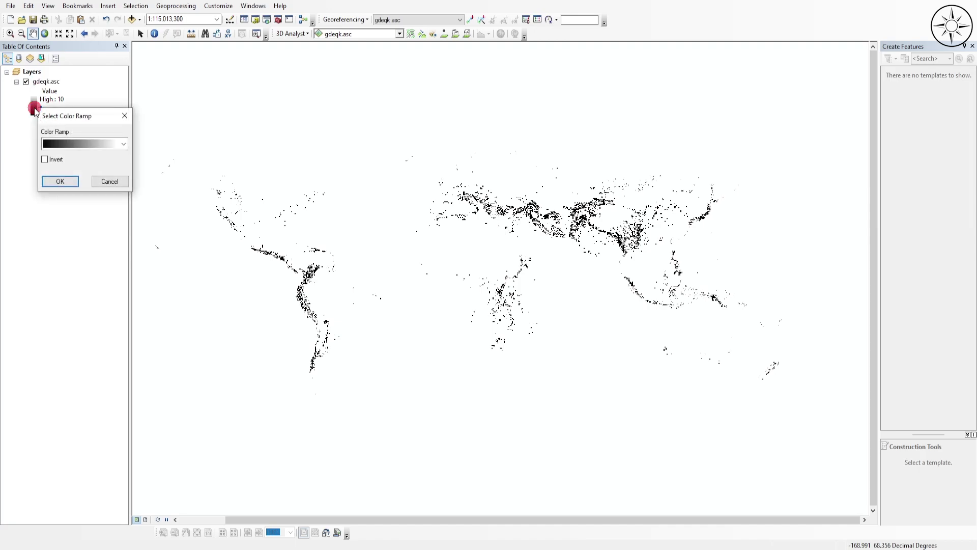
{"action": "left_click", "coordinate": [112, 146]}
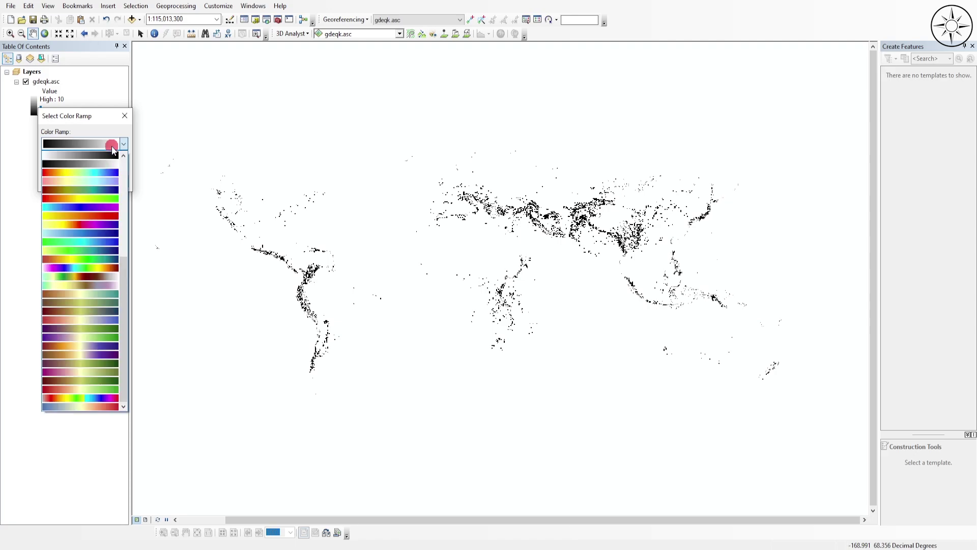
{"action": "left_click", "coordinate": [93, 200]}
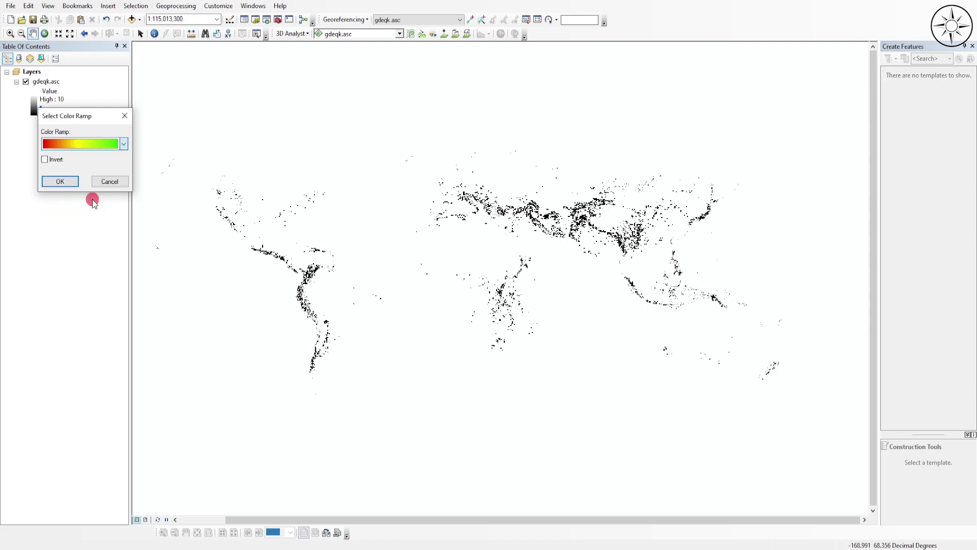
{"action": "left_click", "coordinate": [45, 159]}
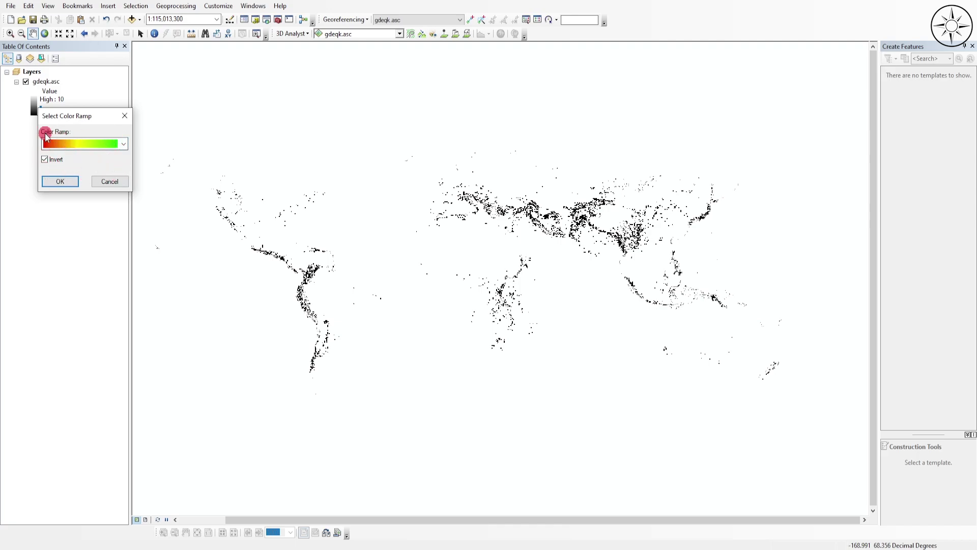
{"action": "left_click", "coordinate": [61, 183]}
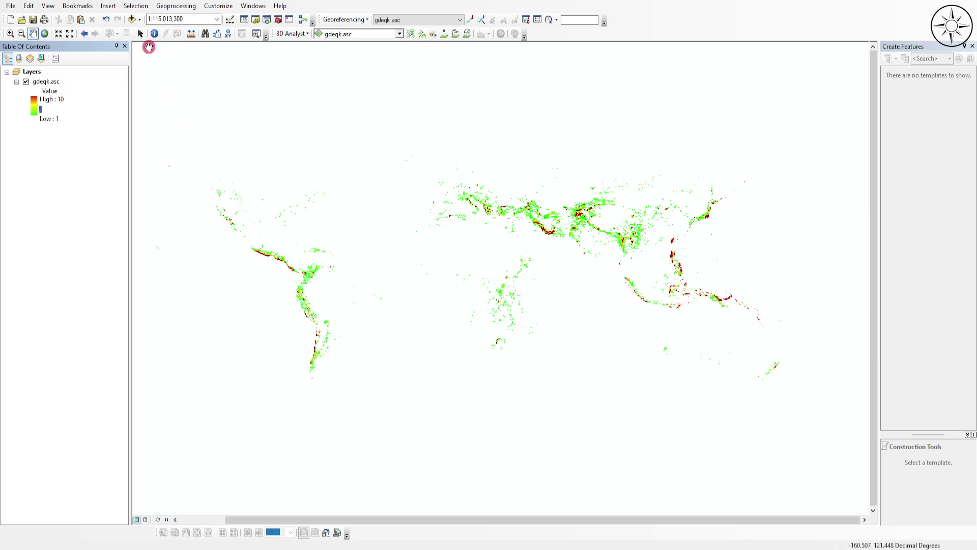
Step: Add the Canevas gris foncé (World Dark Gray Canvas) basemap beneath the raster
{"action": "left_click", "coordinate": [139, 21]}
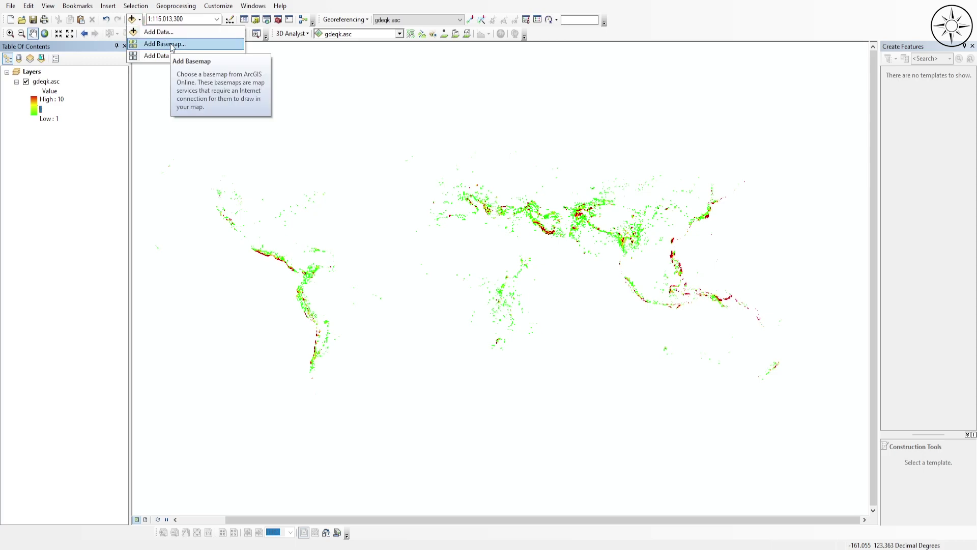
{"action": "left_click", "coordinate": [171, 46]}
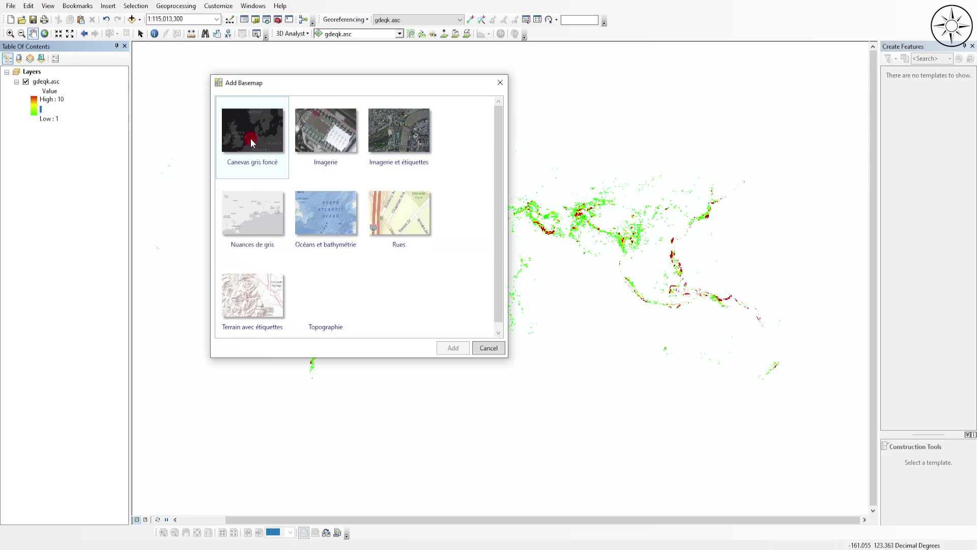
{"action": "left_click", "coordinate": [252, 142]}
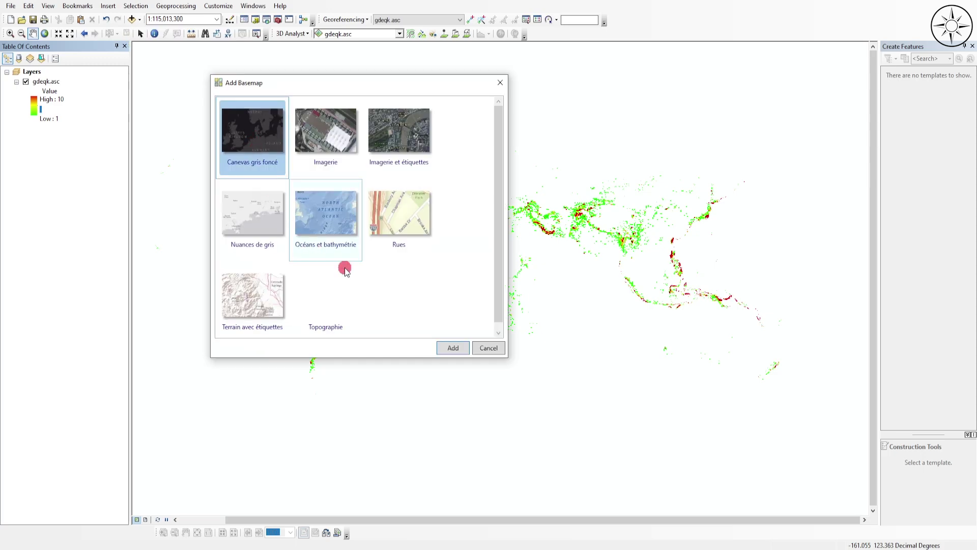
{"action": "left_click", "coordinate": [452, 350]}
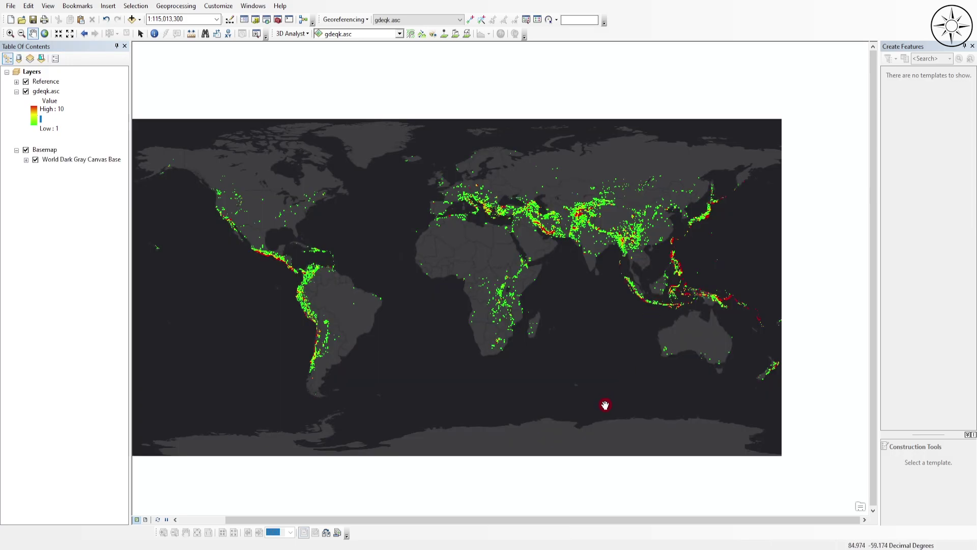